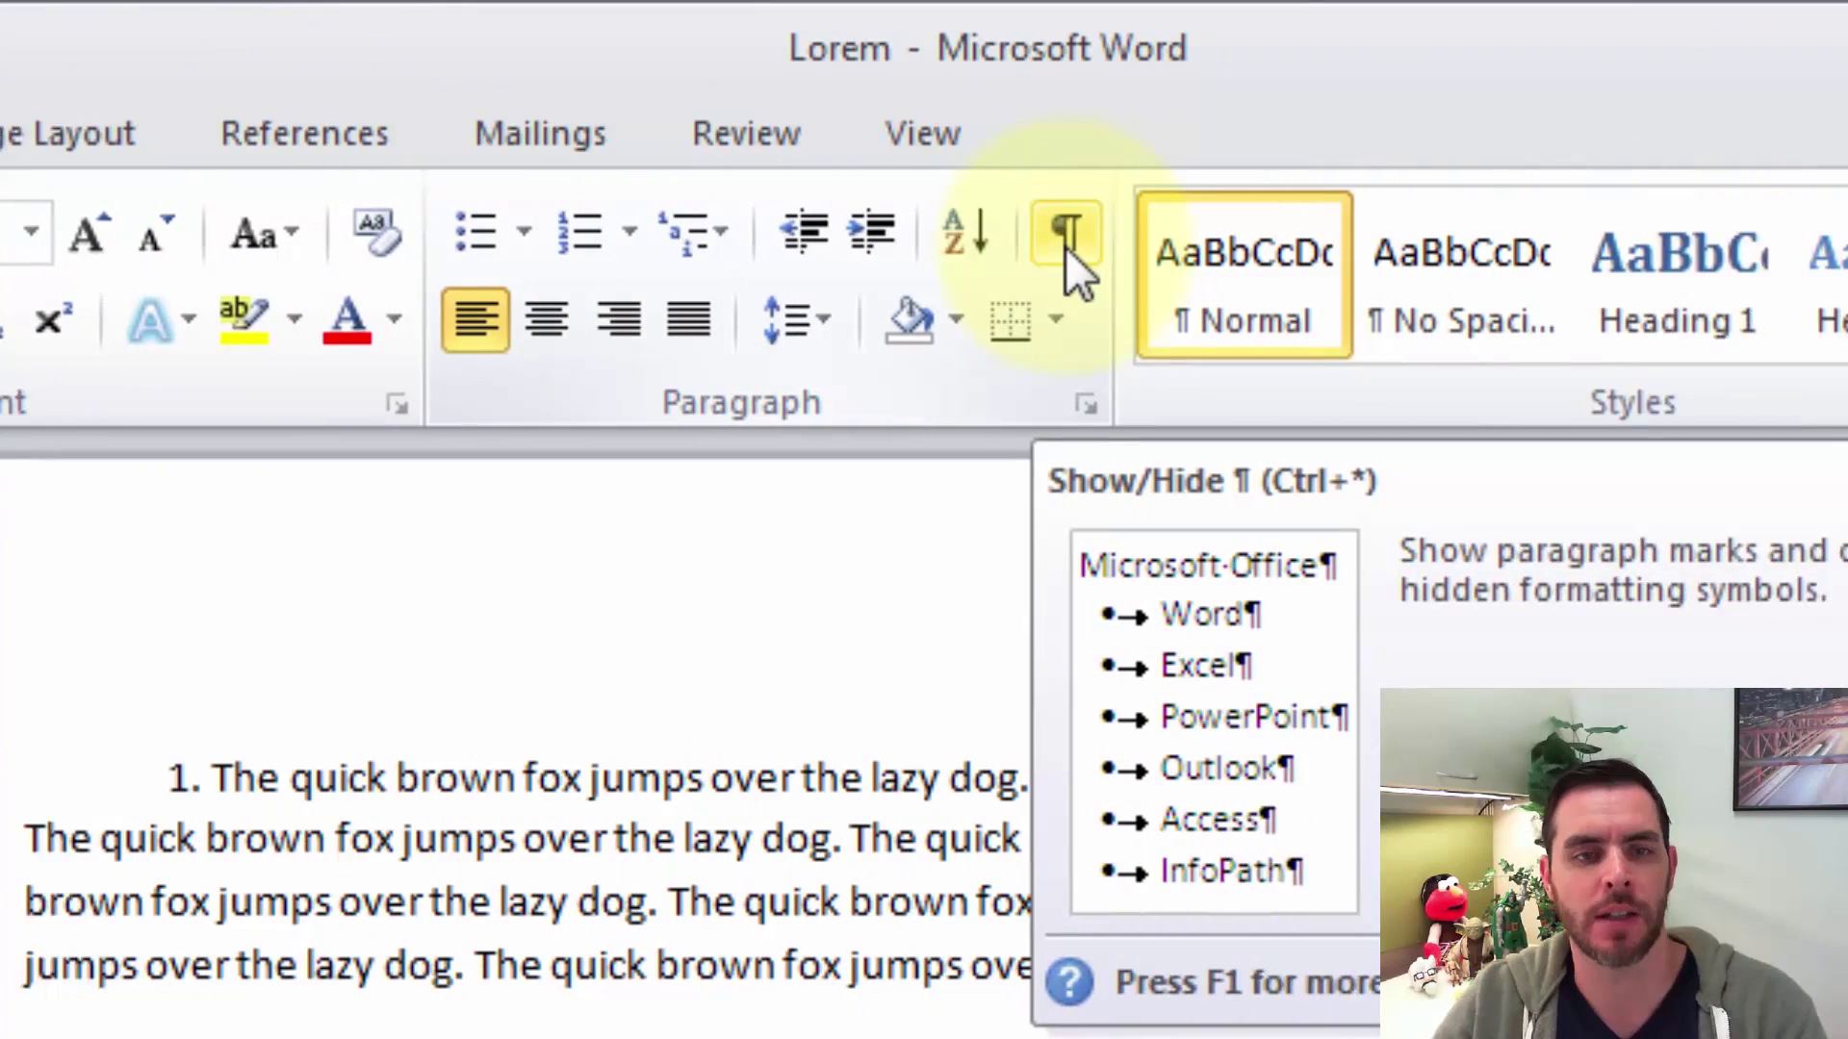
Turn on Show/Hide ¶ to reveal paragraph marks and the continuous section break.
{"action": "left_click", "coordinate": [937, 246]}
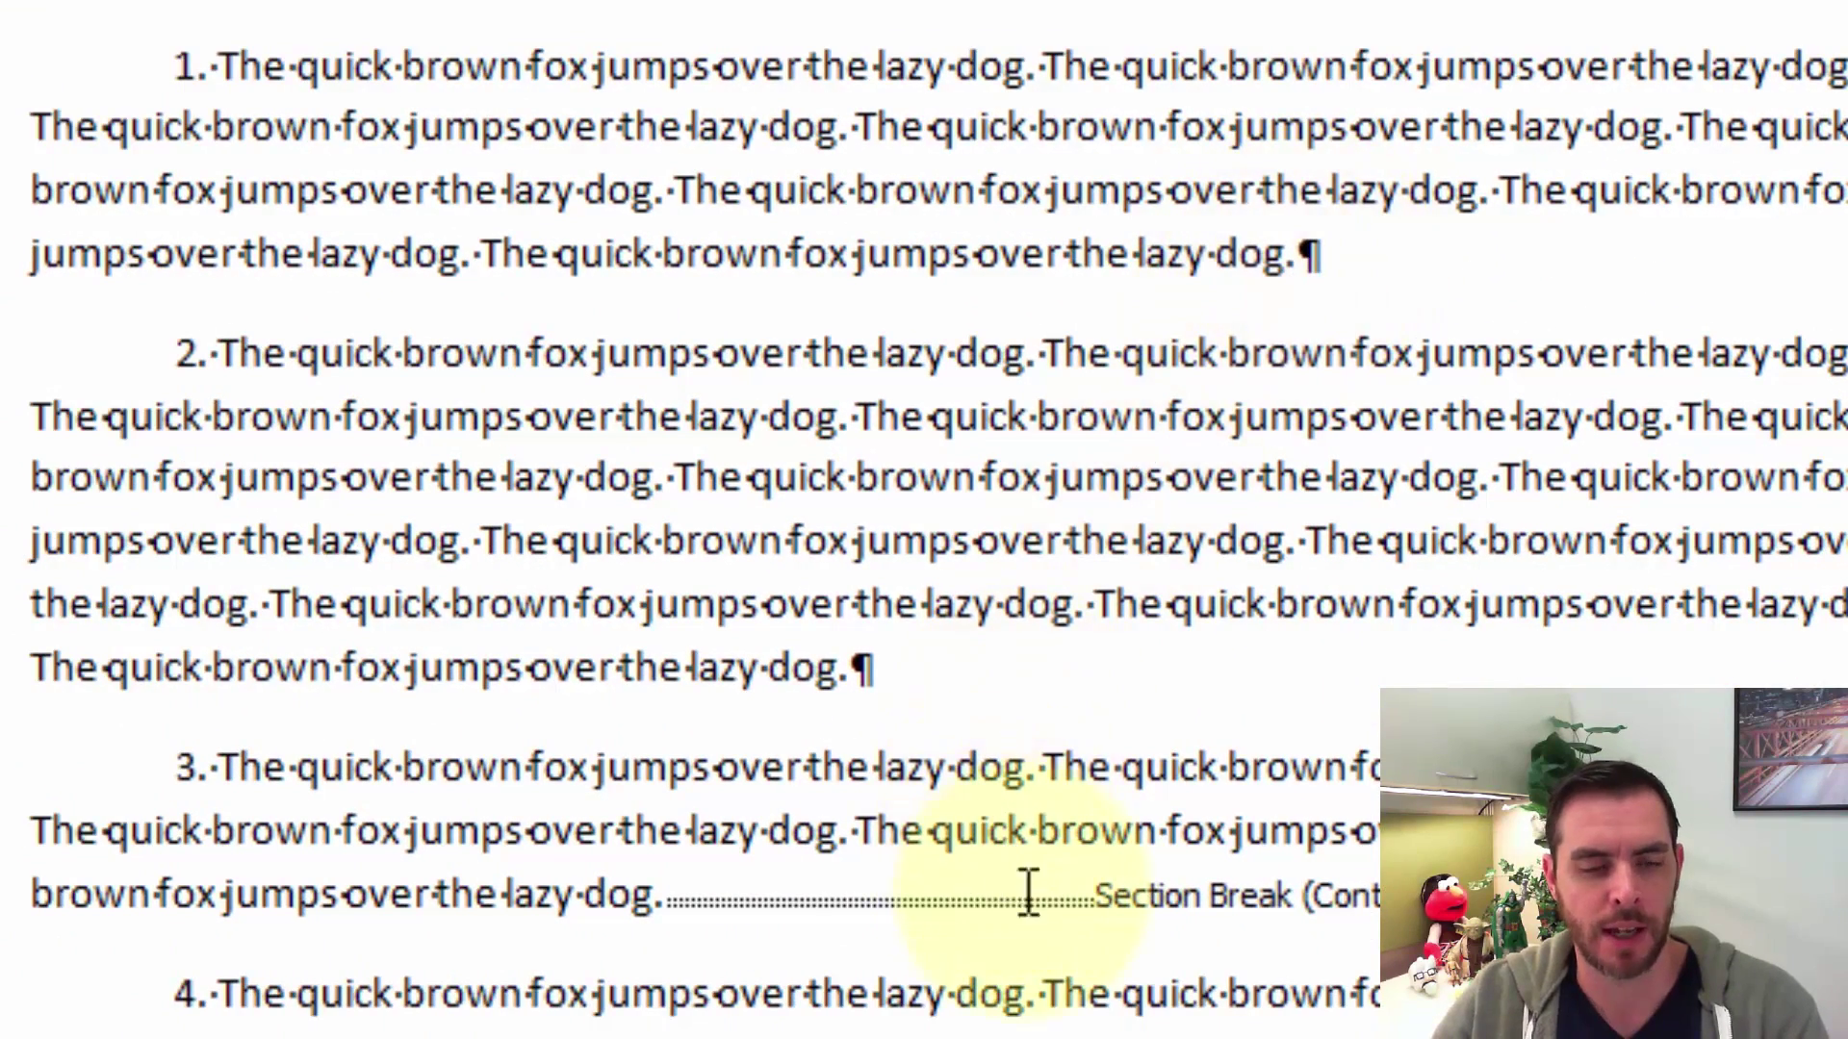
{"action": "scroll", "coordinate": [1025, 896], "scroll_direction": "down", "scroll_amount": 5}
{"action": "scroll", "coordinate": [1093, 410], "scroll_direction": "down", "scroll_amount": 1}
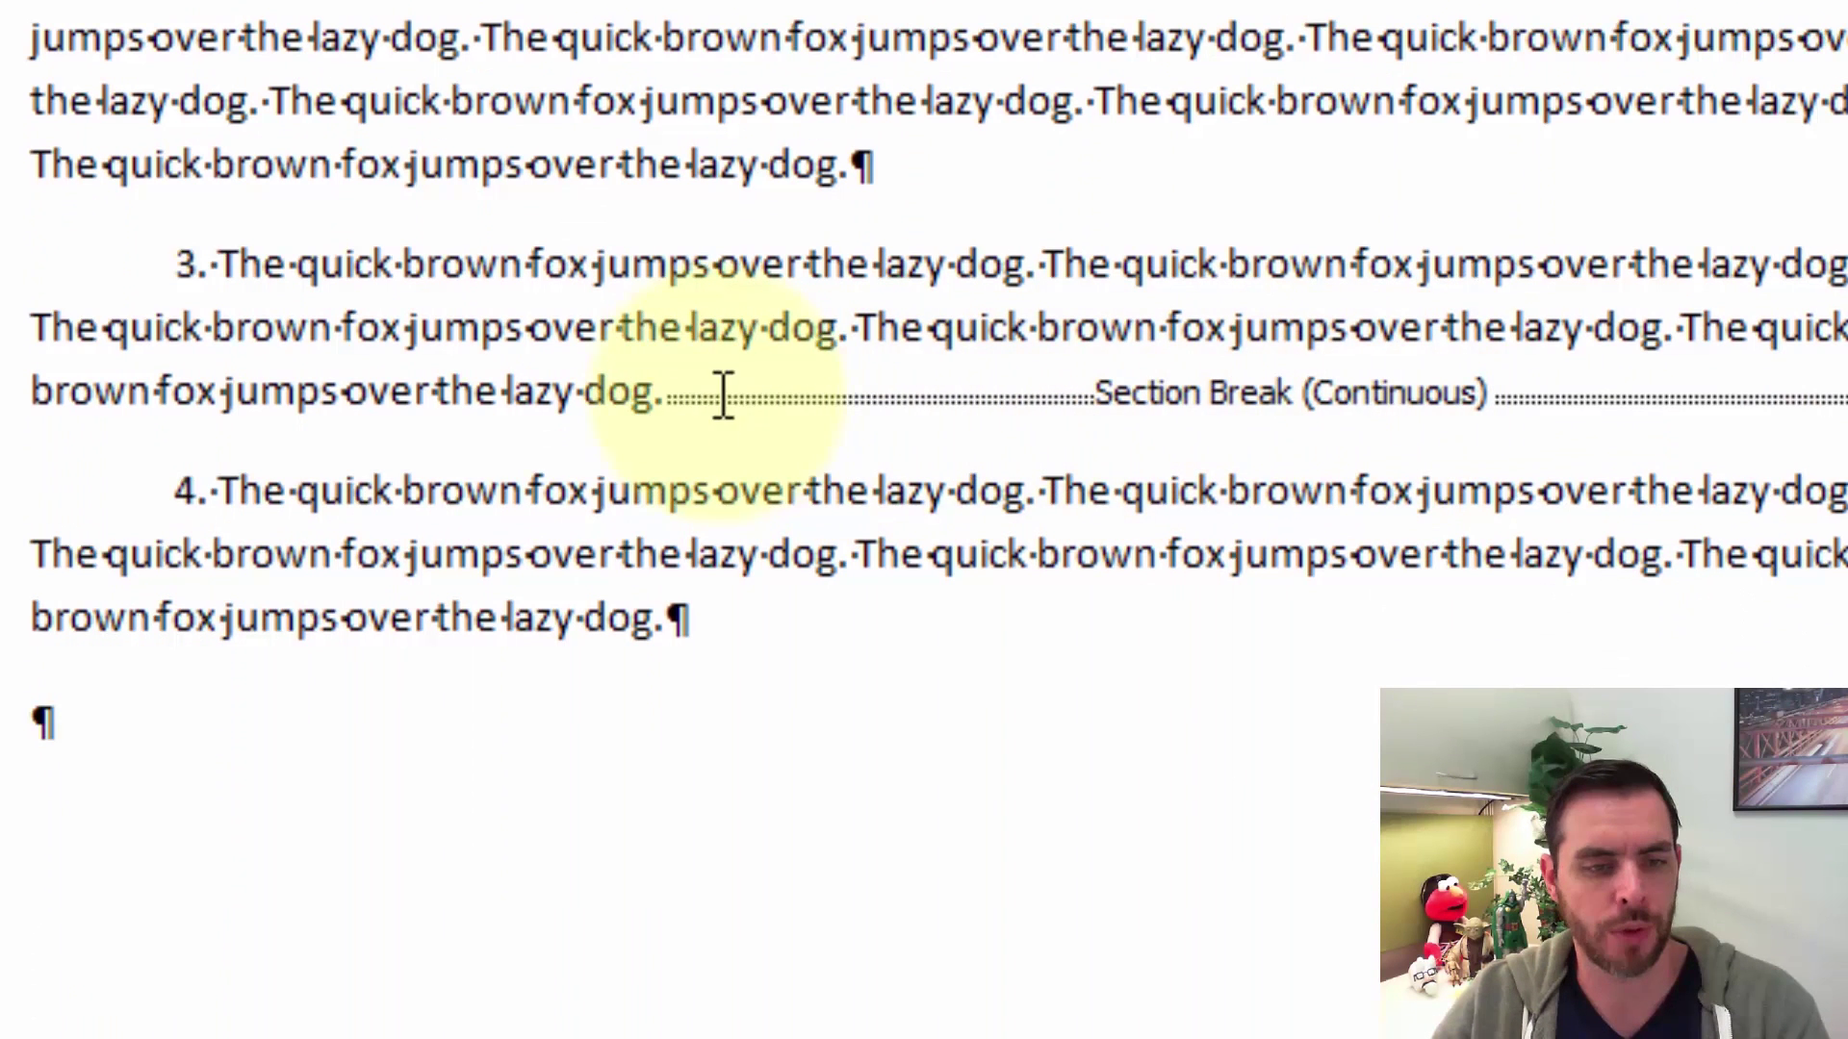
Delete the continuous section break right after "dog." at the end of paragraph 3.
{"action": "left_click", "coordinate": [657, 393]}
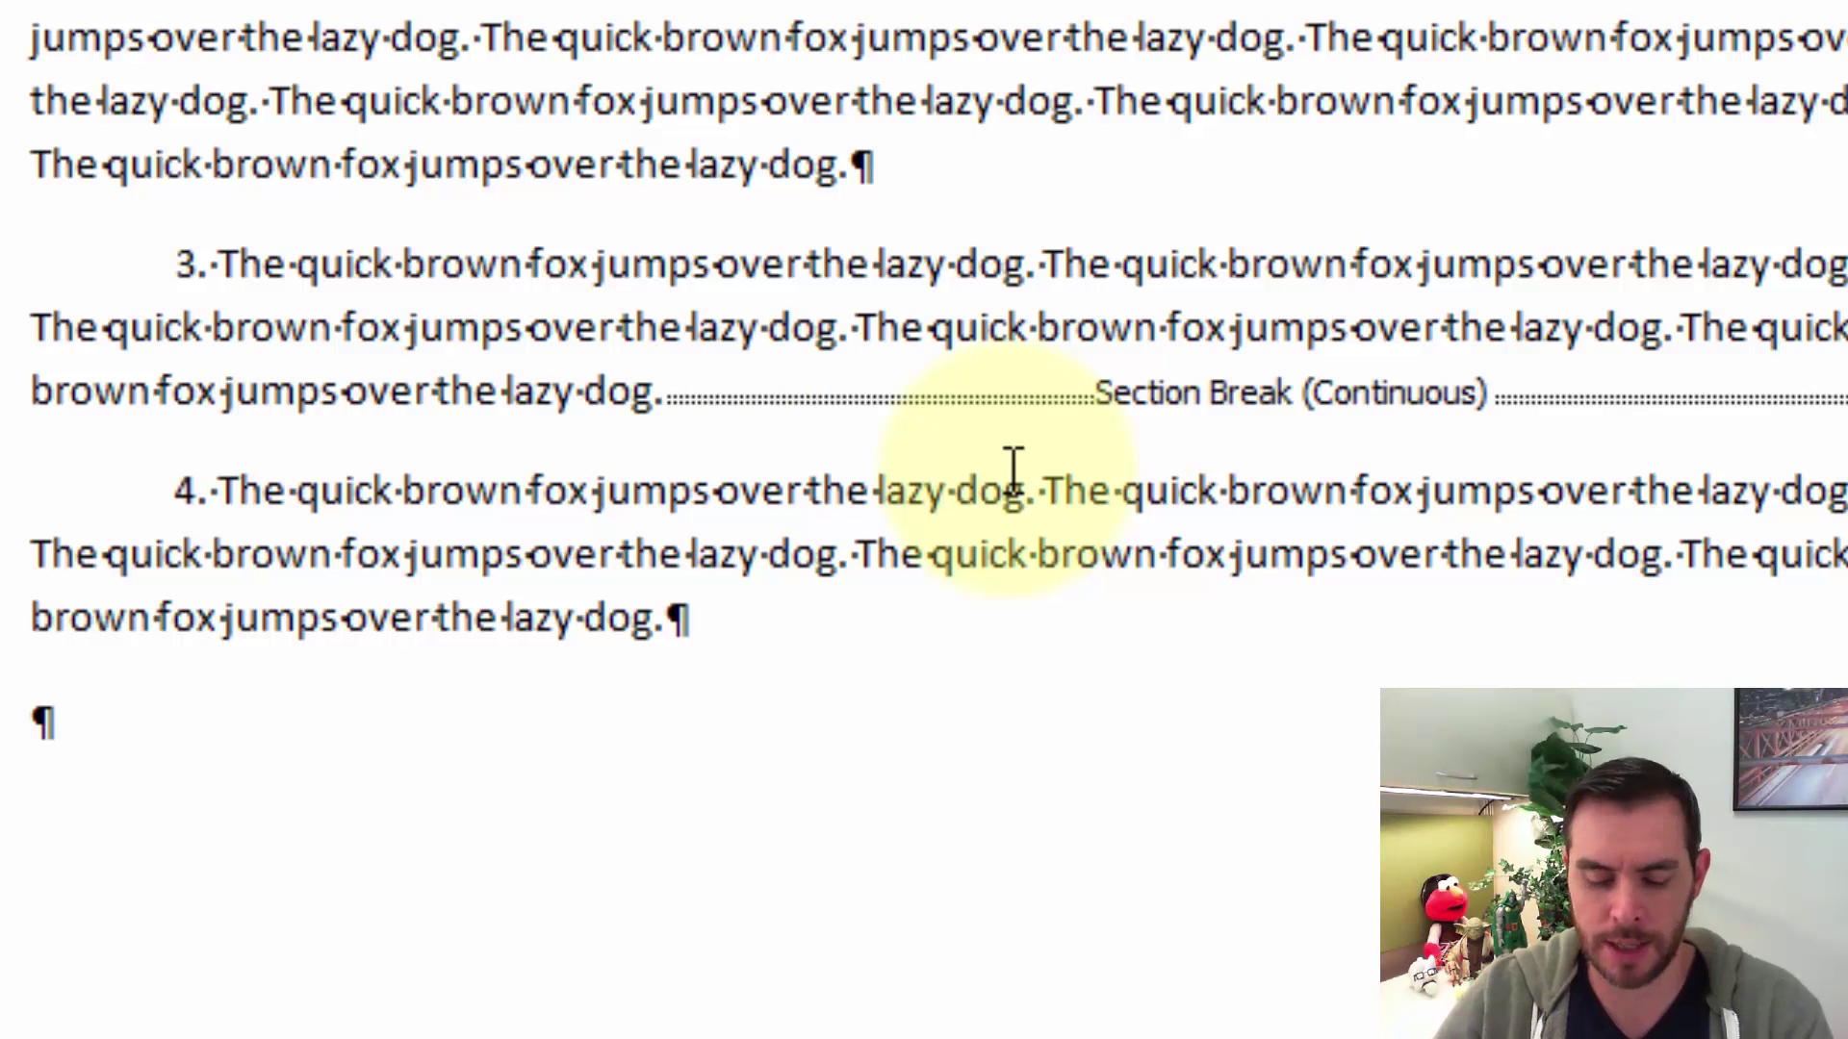
{"action": "key", "text": "Delete"}
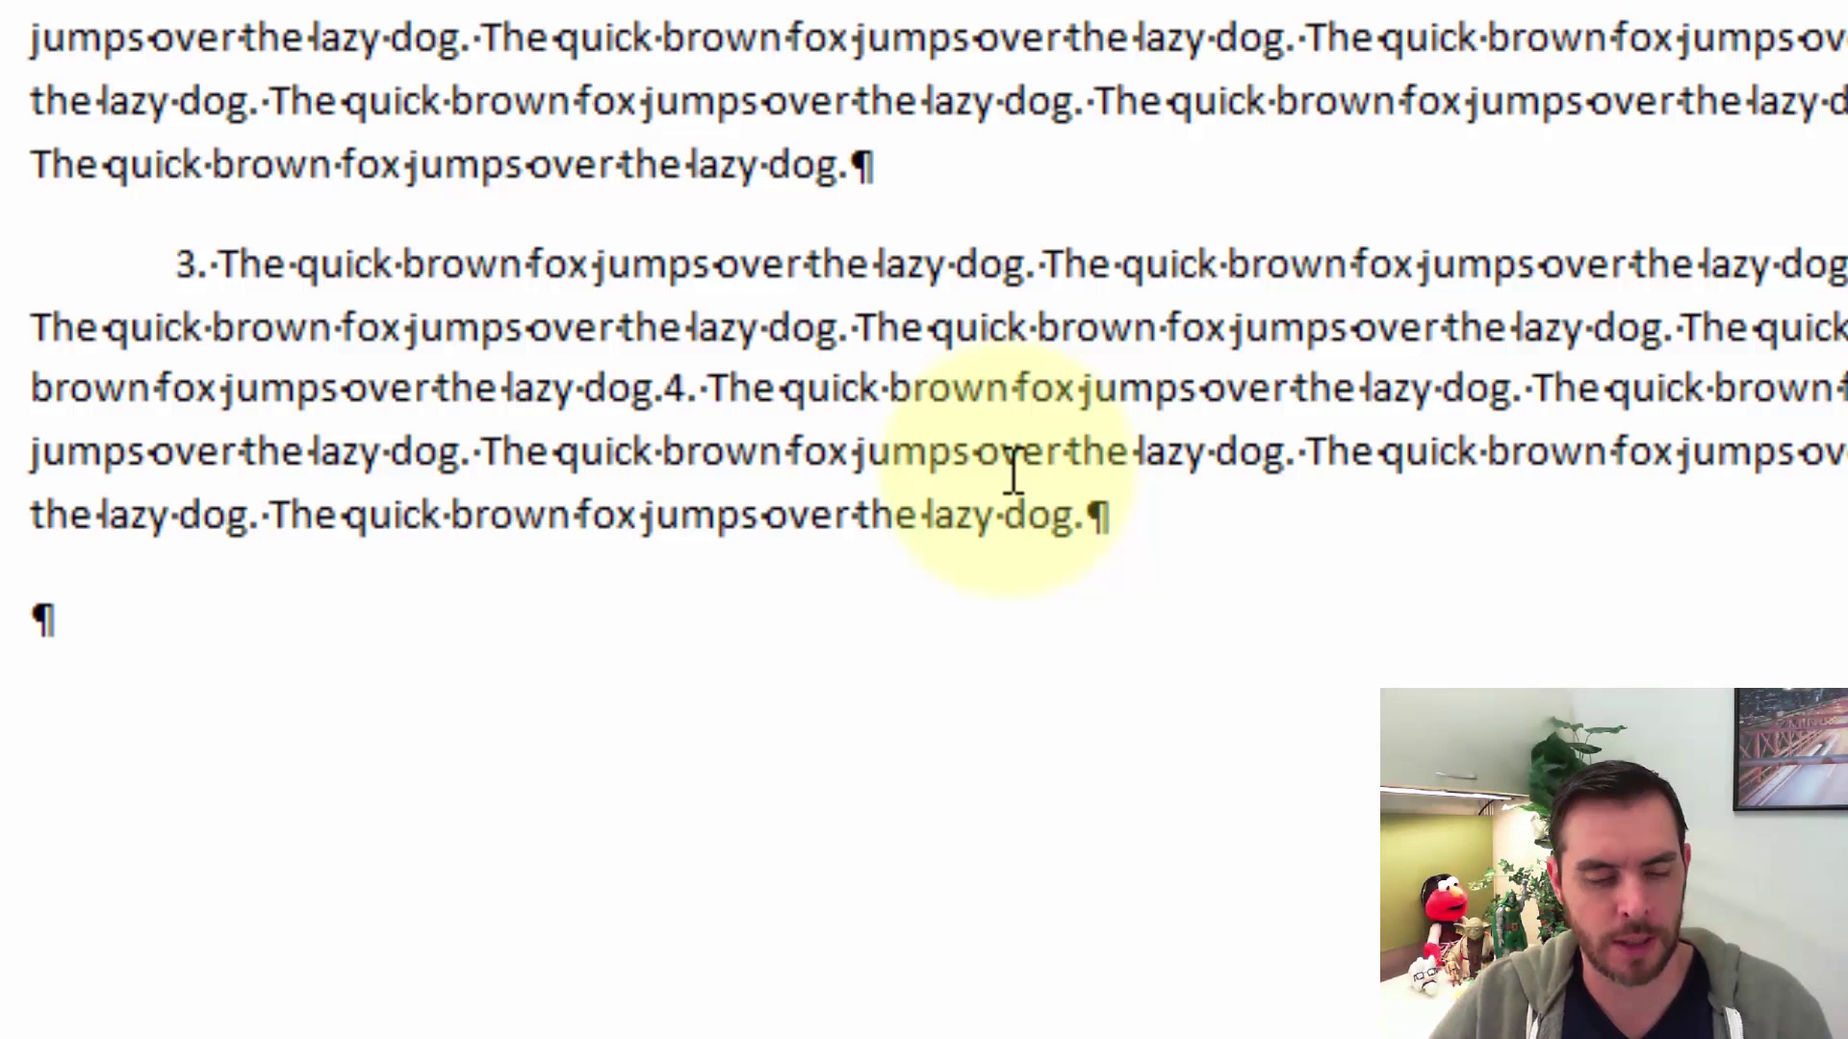
Undo the deletion, try removing paragraph 4's indent with Backspace, then undo that.
{"action": "key", "text": "ctrl+z"}
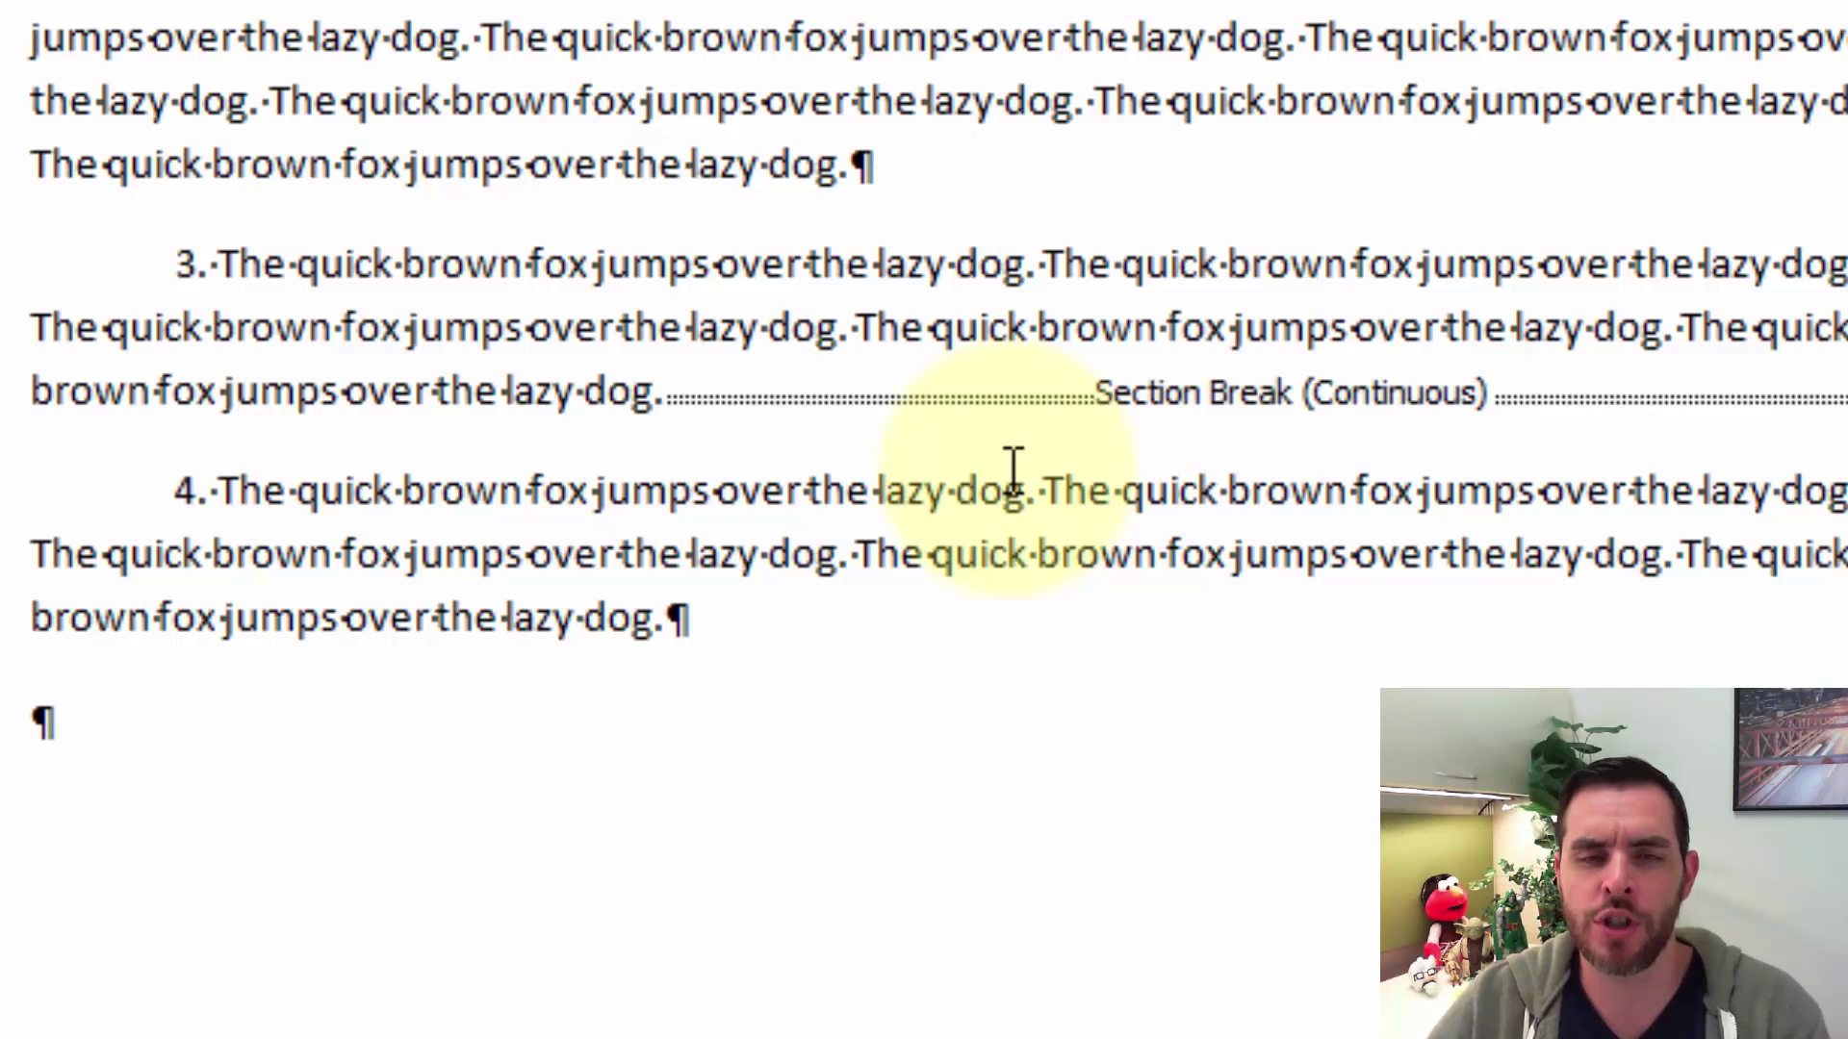
{"action": "key", "text": "Right"}
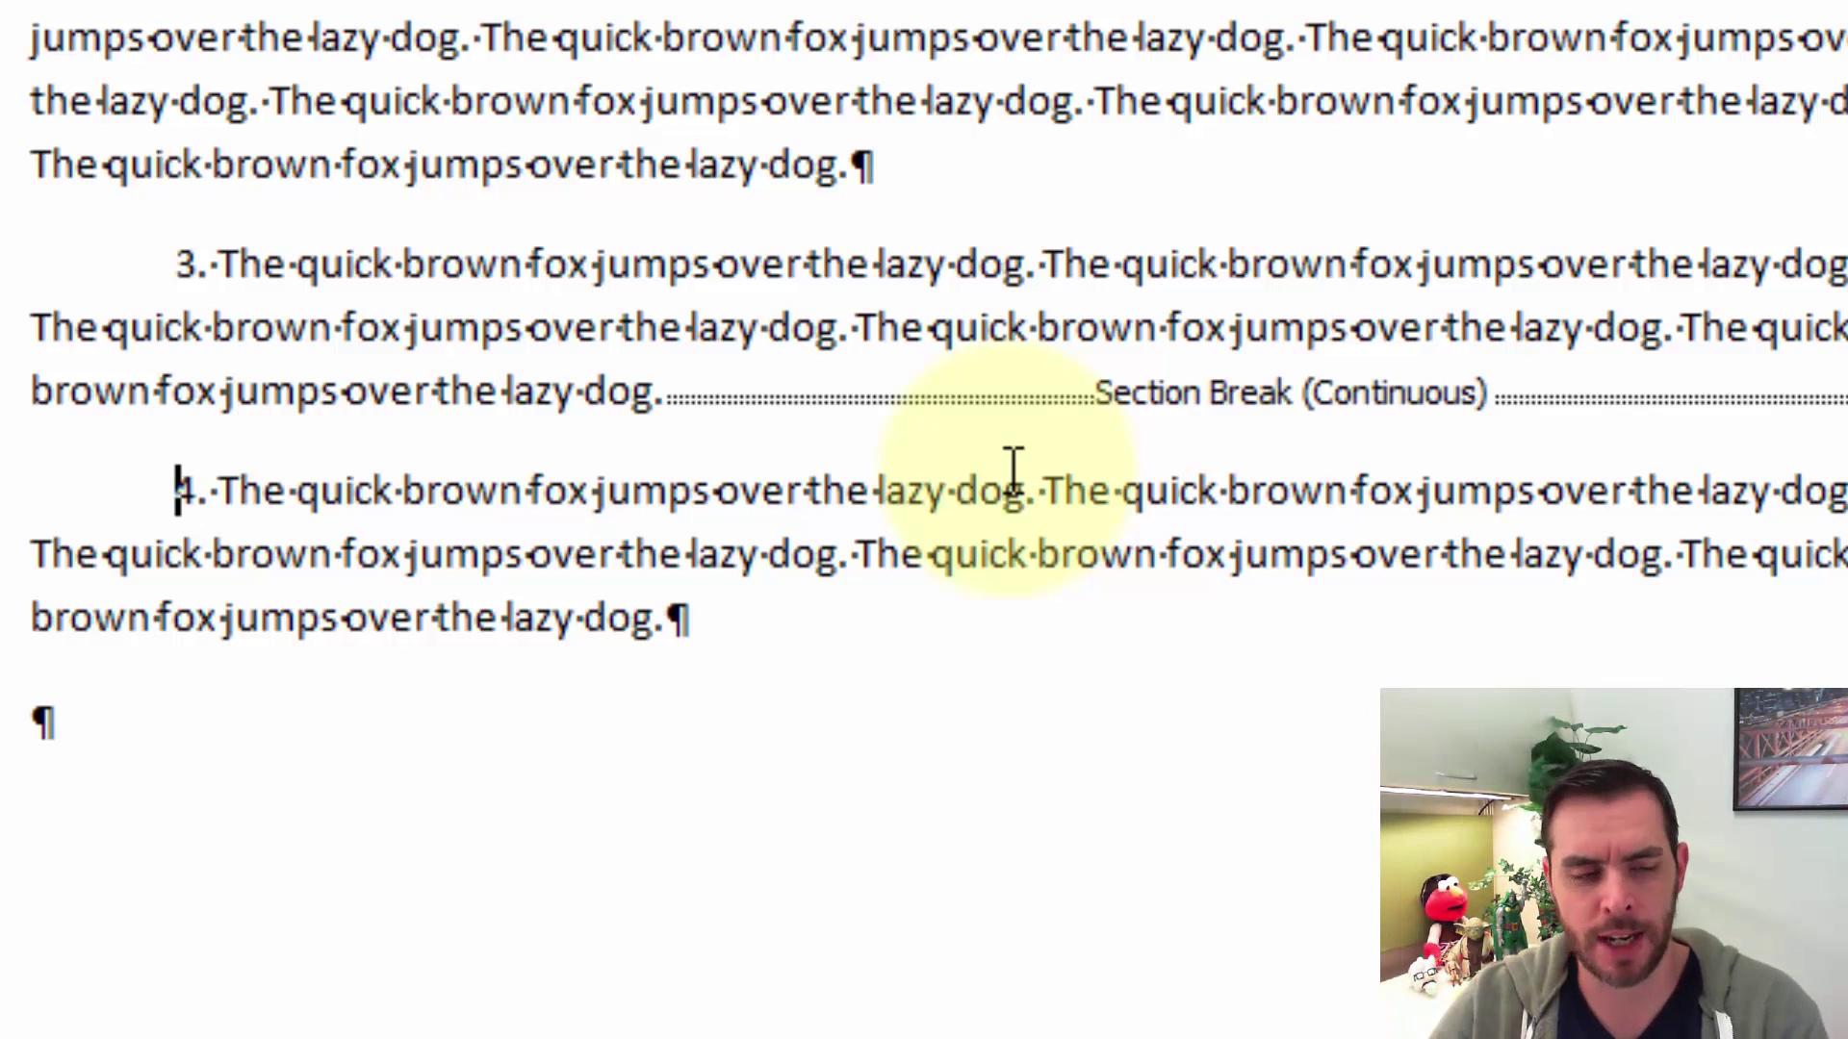
{"action": "key", "text": "BackSpace"}
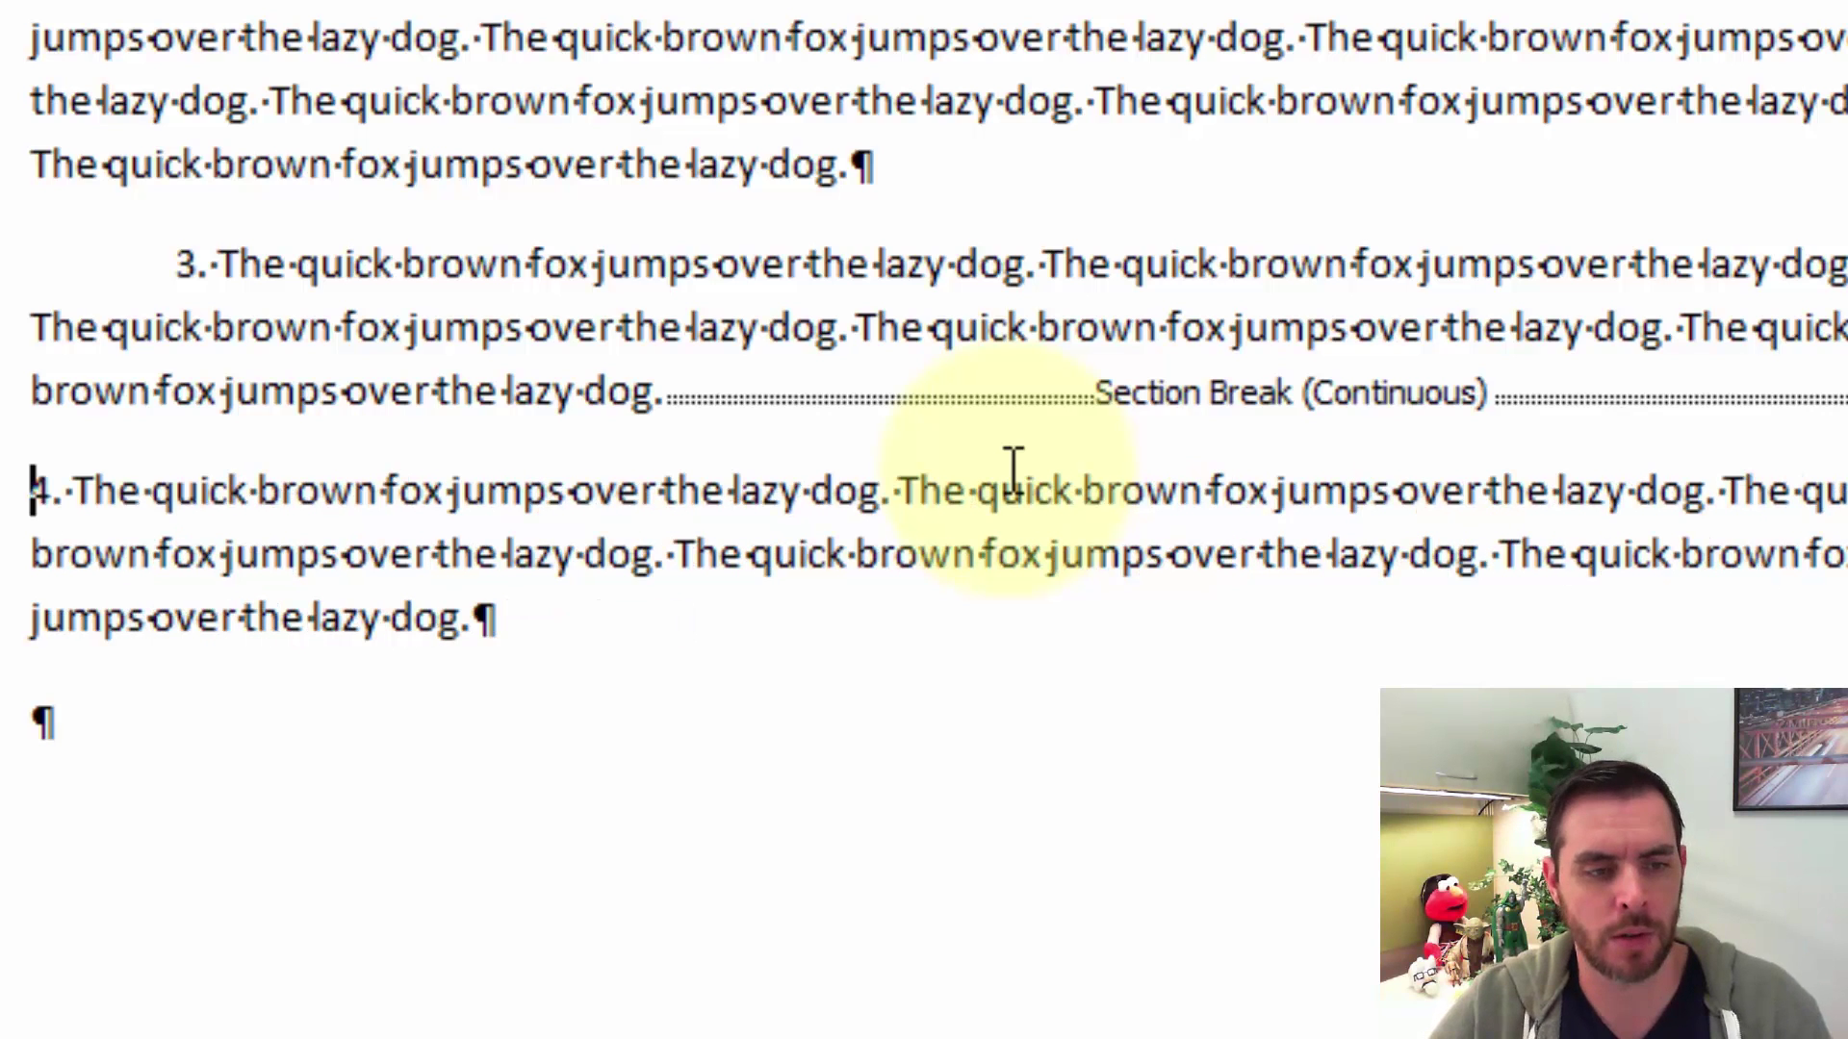
{"action": "key", "text": "ctrl+z"}
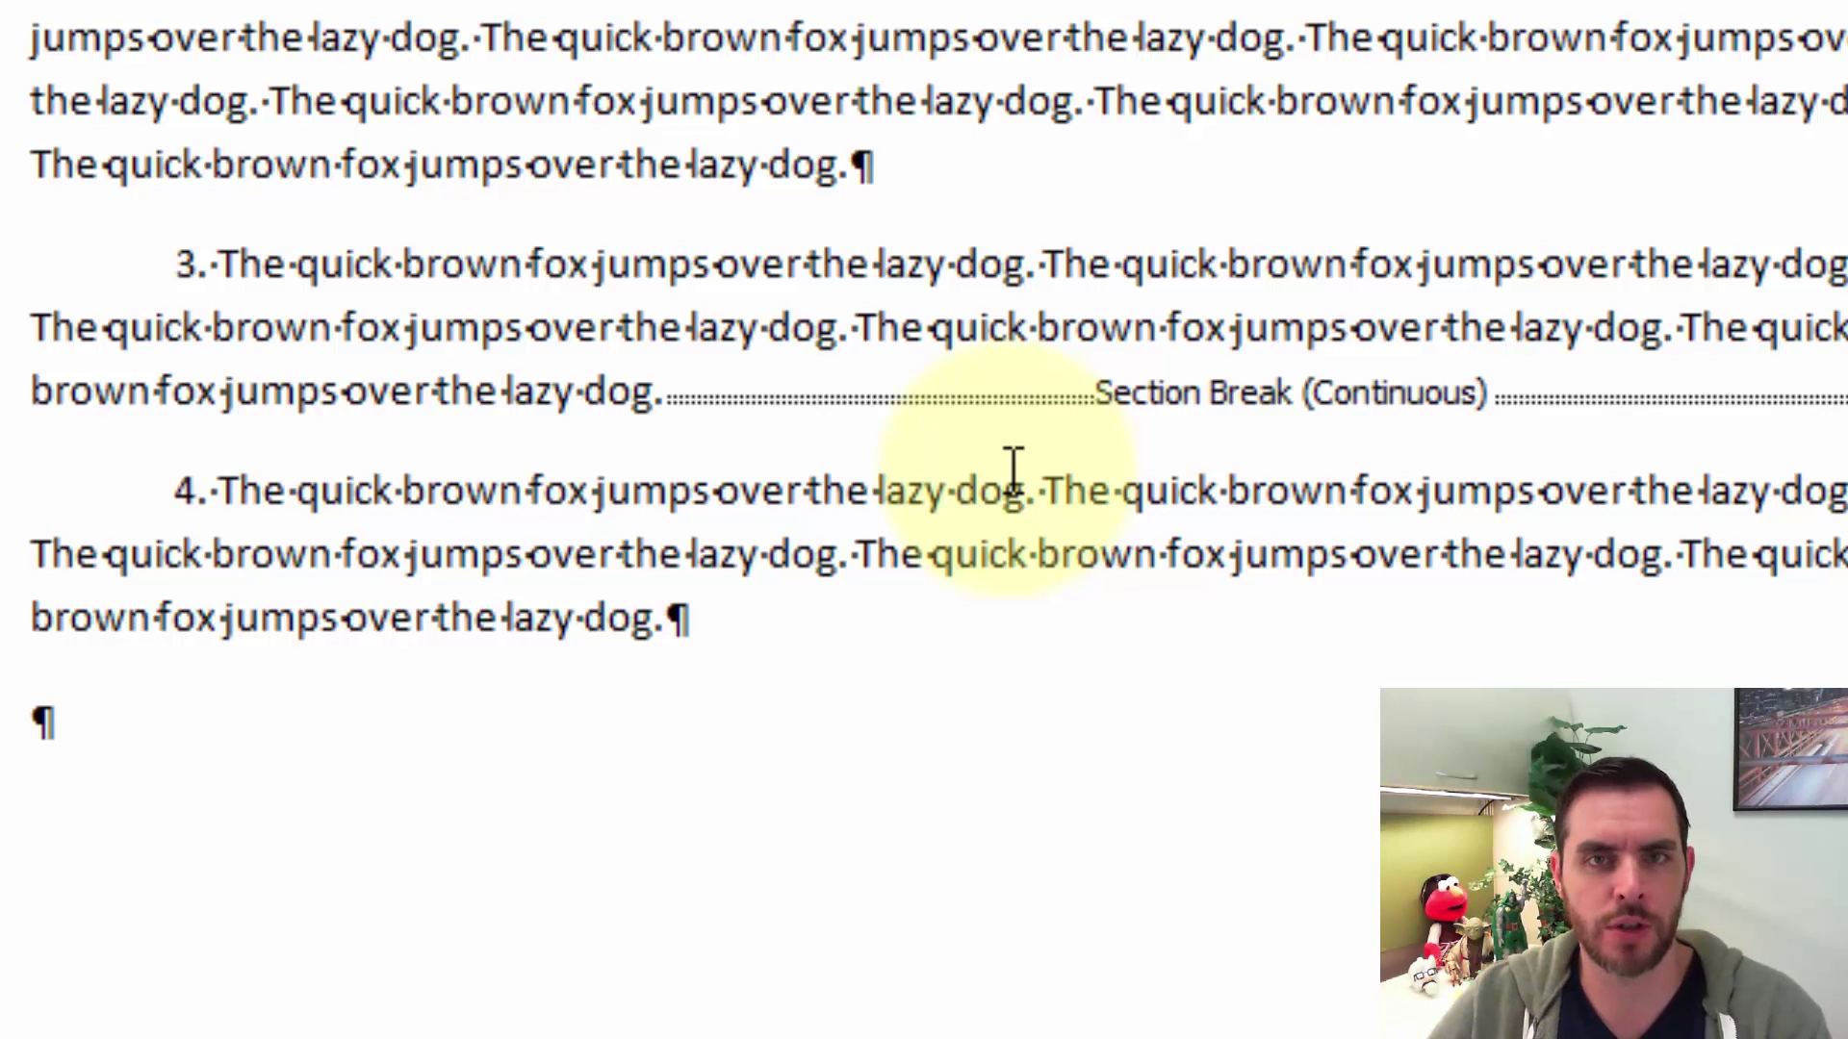
{"action": "scroll", "coordinate": [1015, 476], "scroll_direction": "up", "scroll_amount": 5}
{"action": "scroll", "coordinate": [1014, 476], "scroll_direction": "up", "scroll_amount": 5}
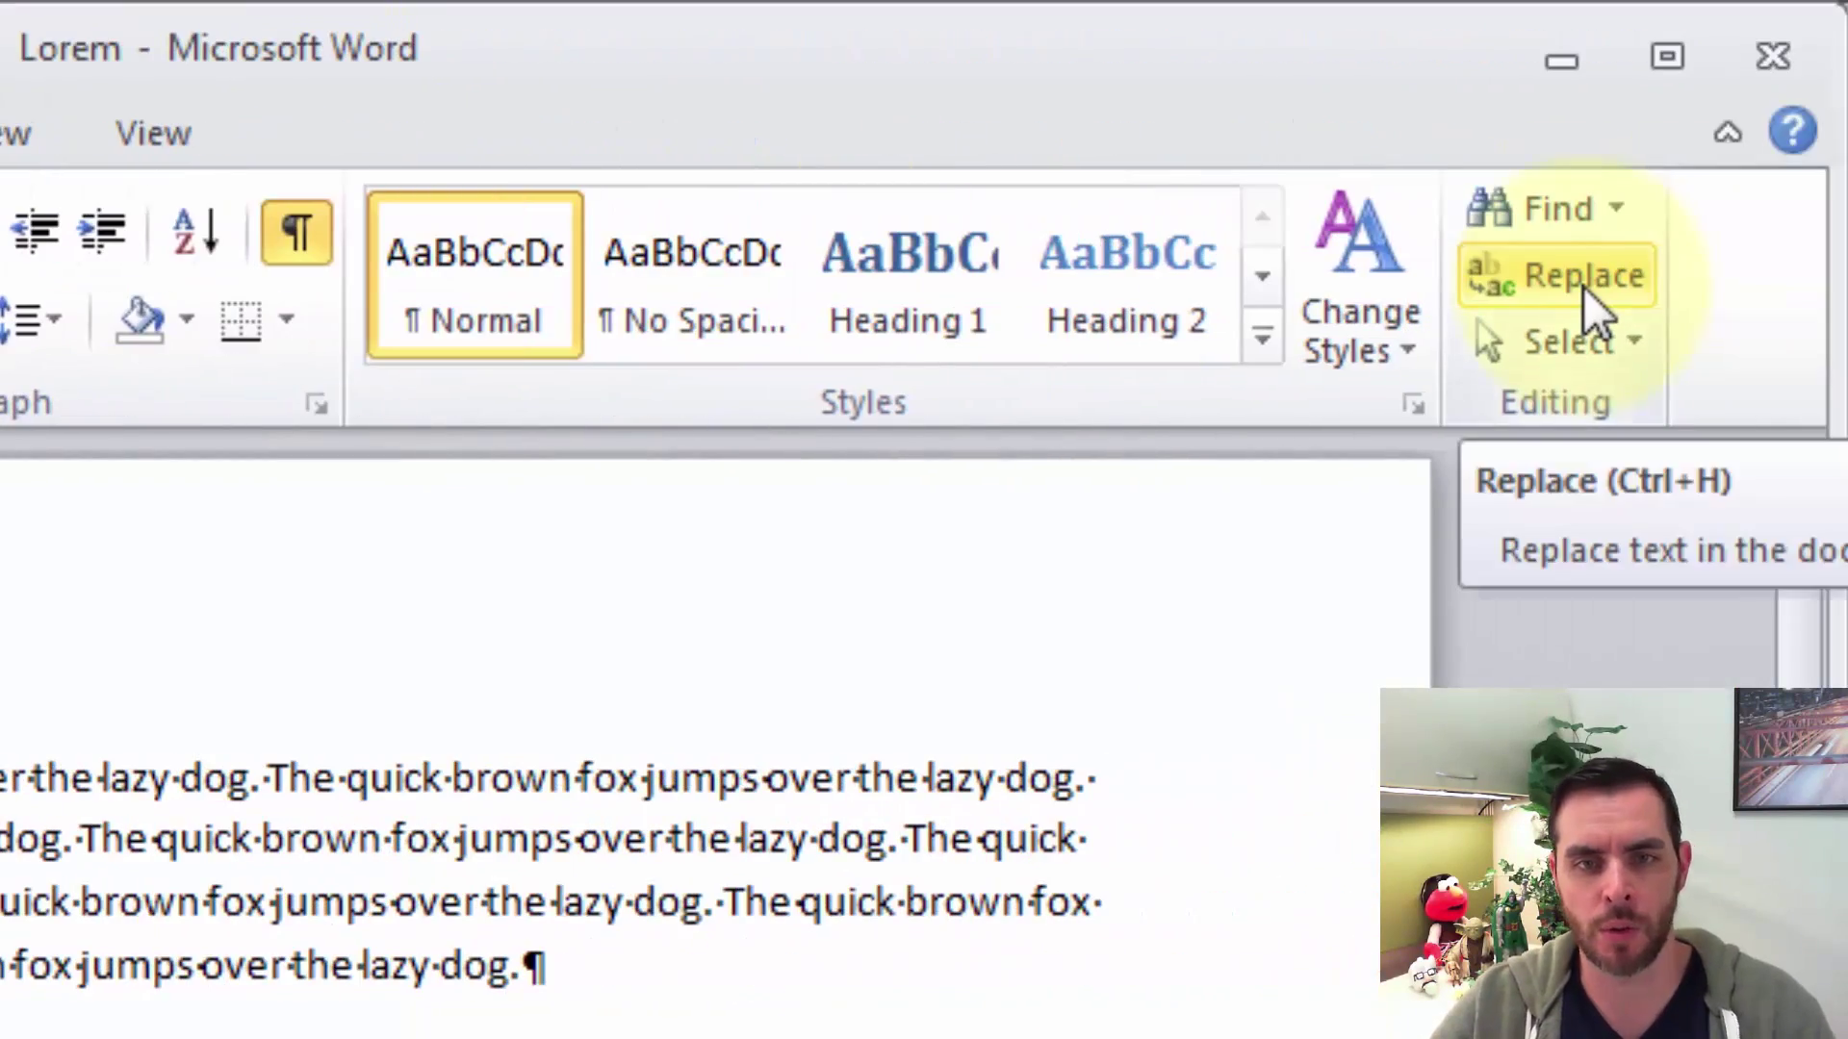
Set Find and Replace to search for Section Break (^b) via More and Special.
{"action": "left_click", "coordinate": [1489, 280]}
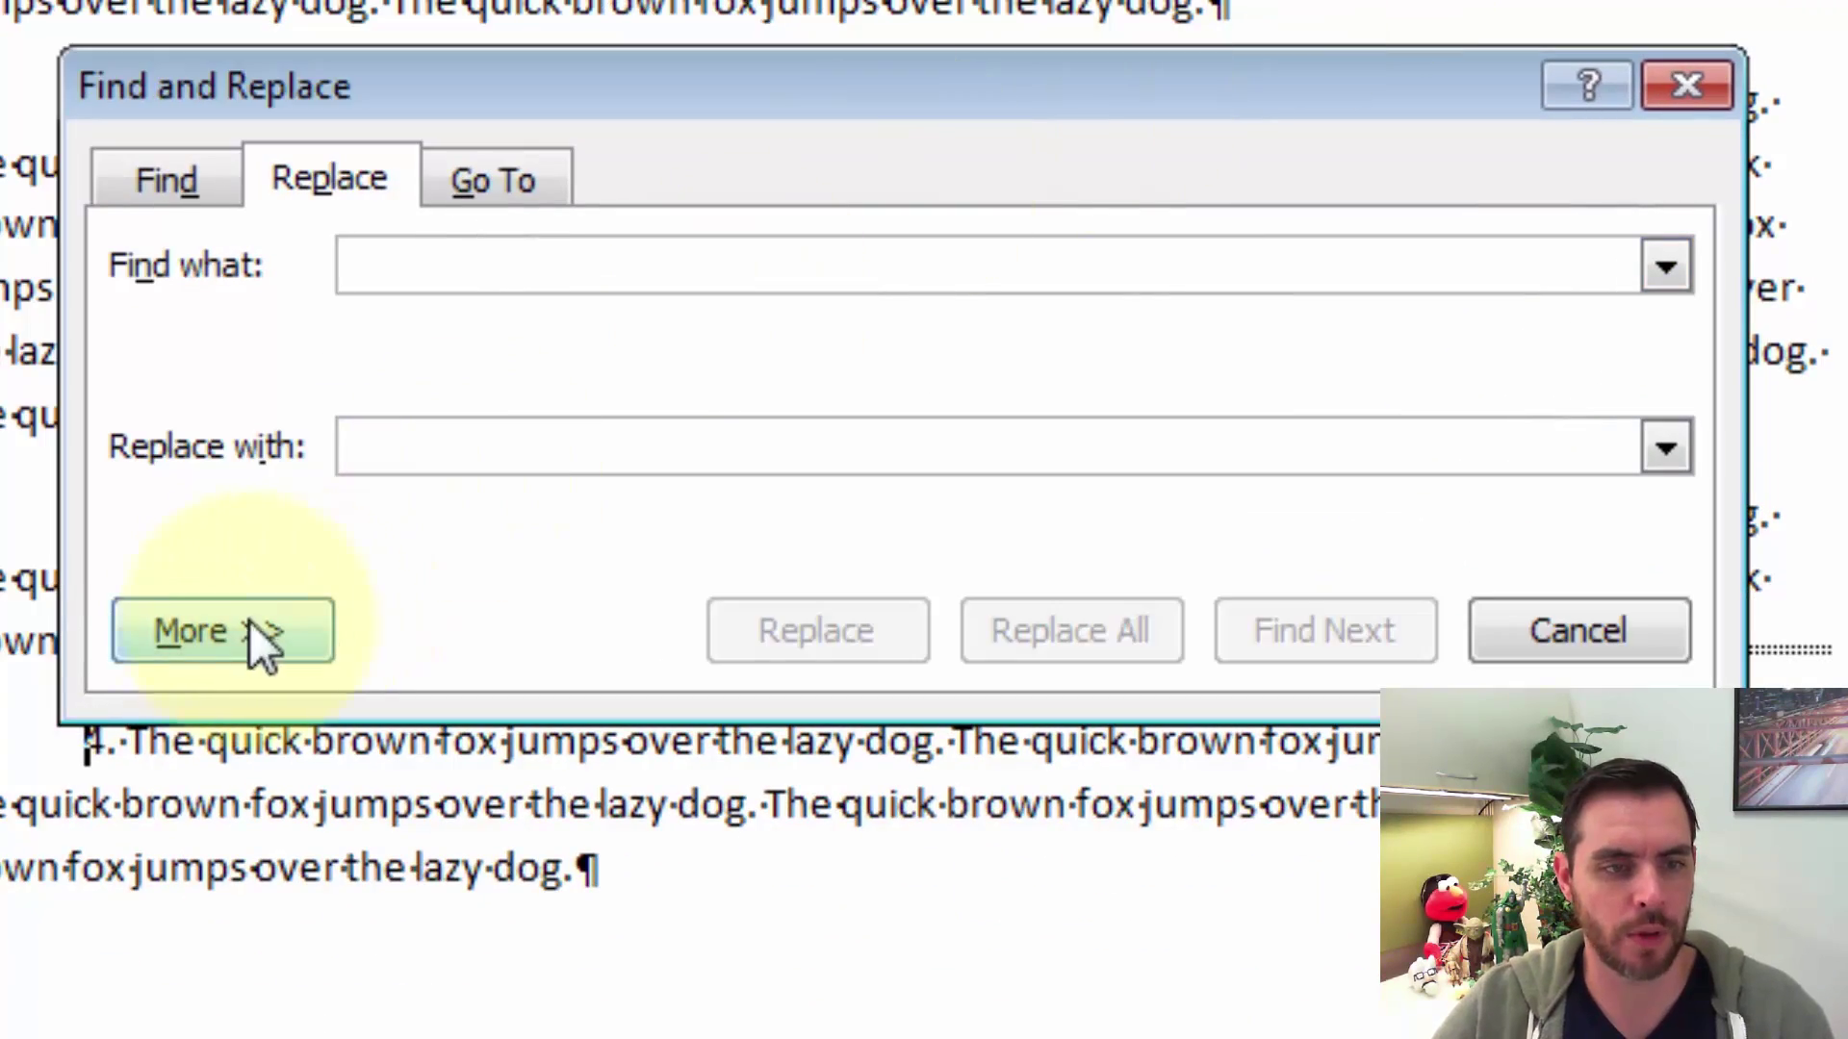
{"action": "left_click", "coordinate": [215, 640]}
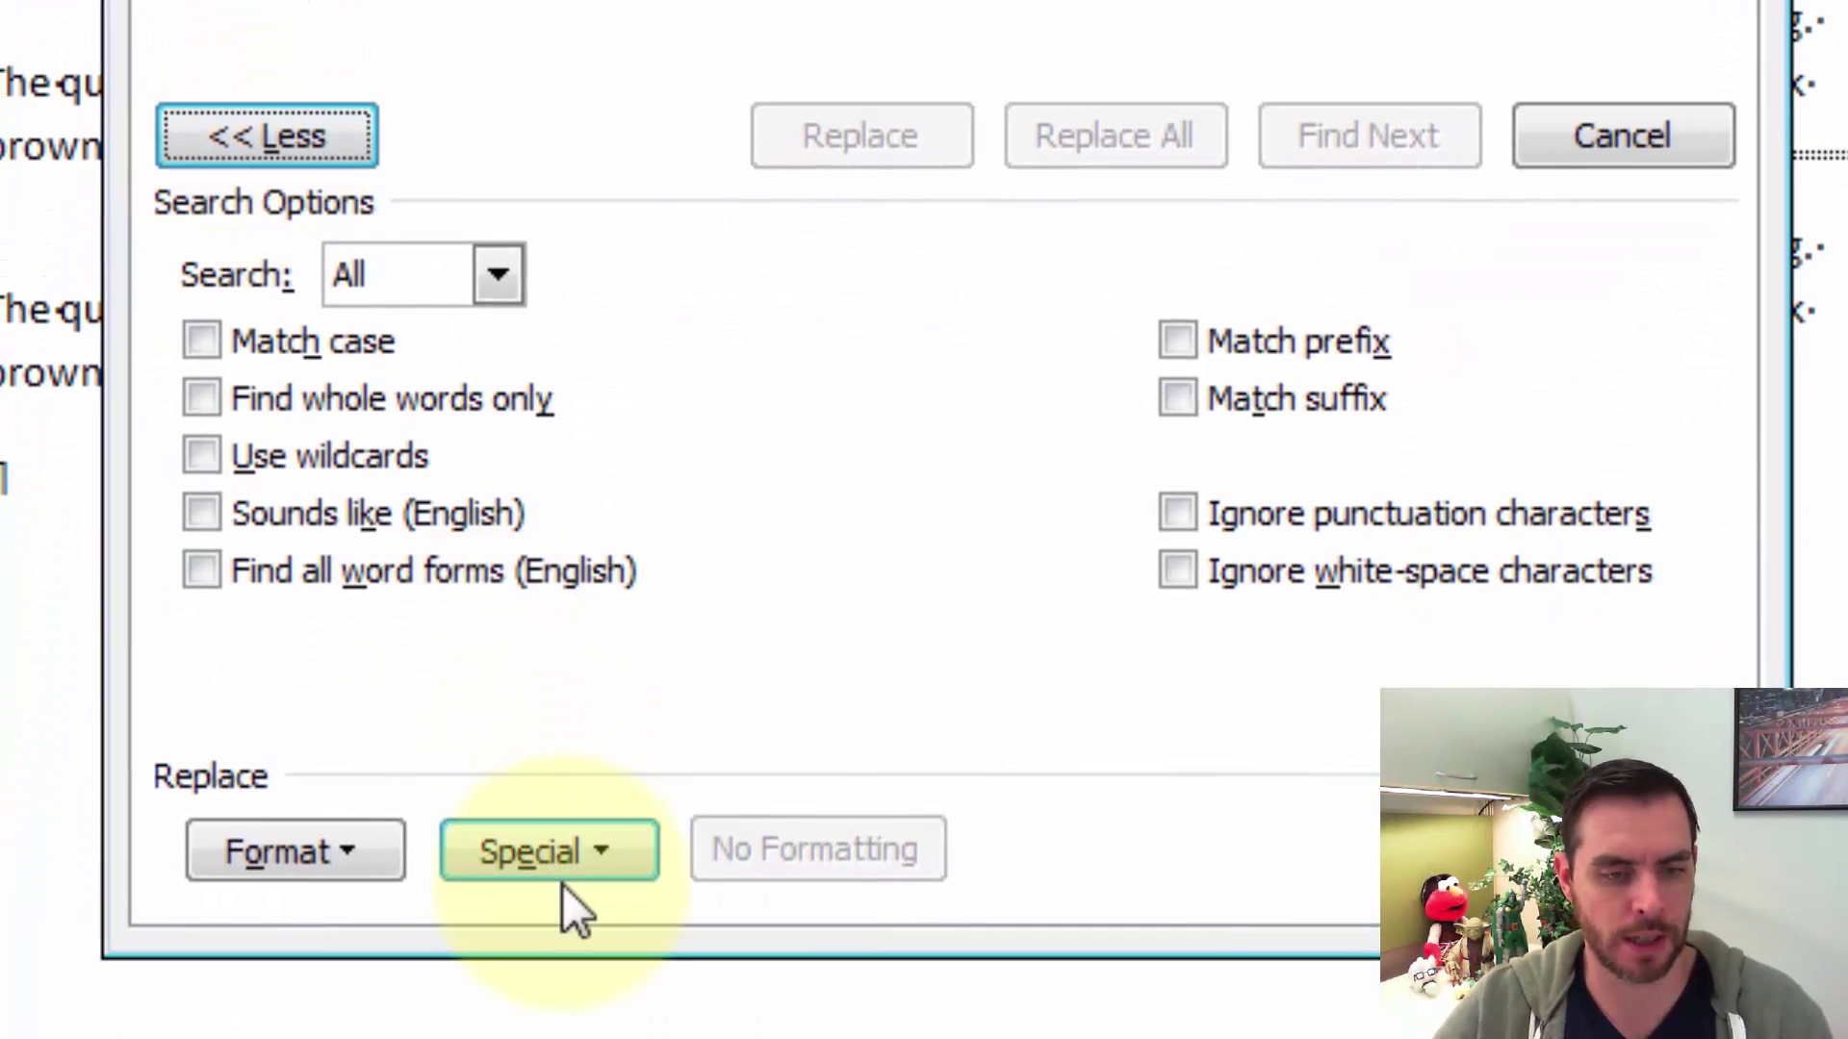
{"action": "left_click", "coordinate": [562, 885]}
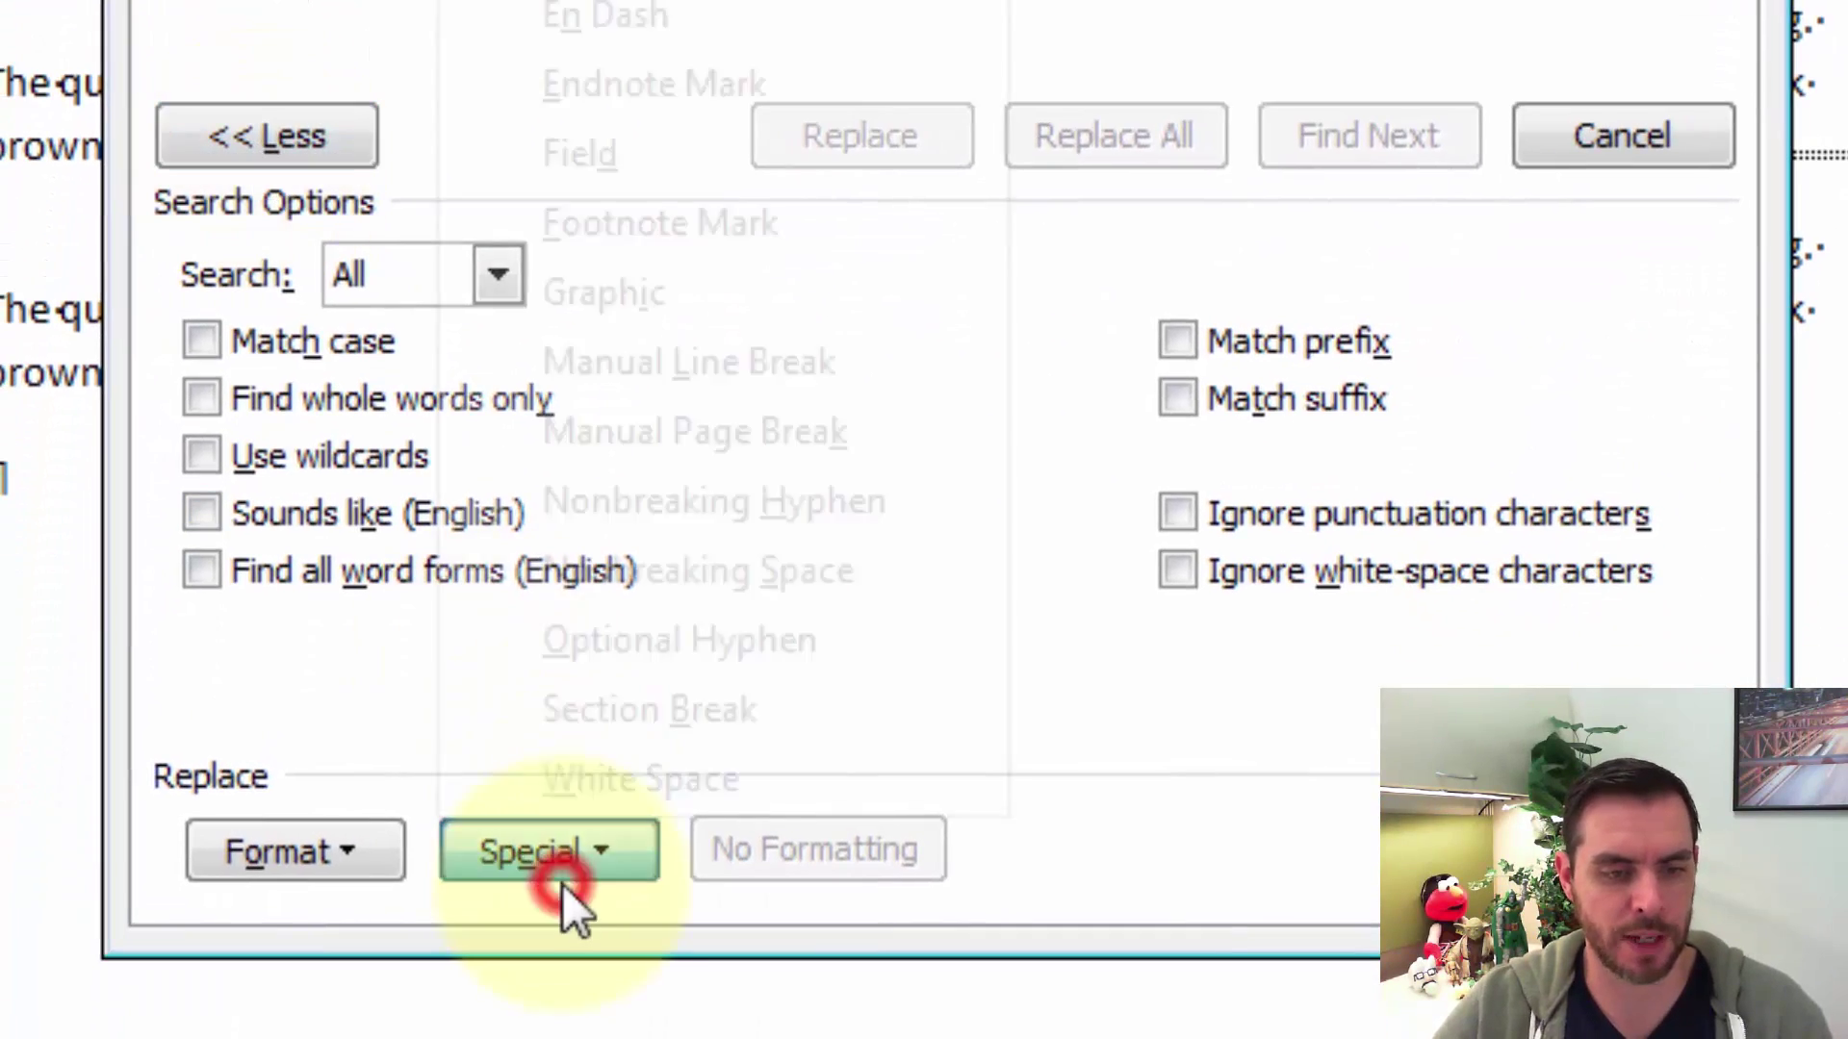
{"action": "left_click", "coordinate": [644, 712]}
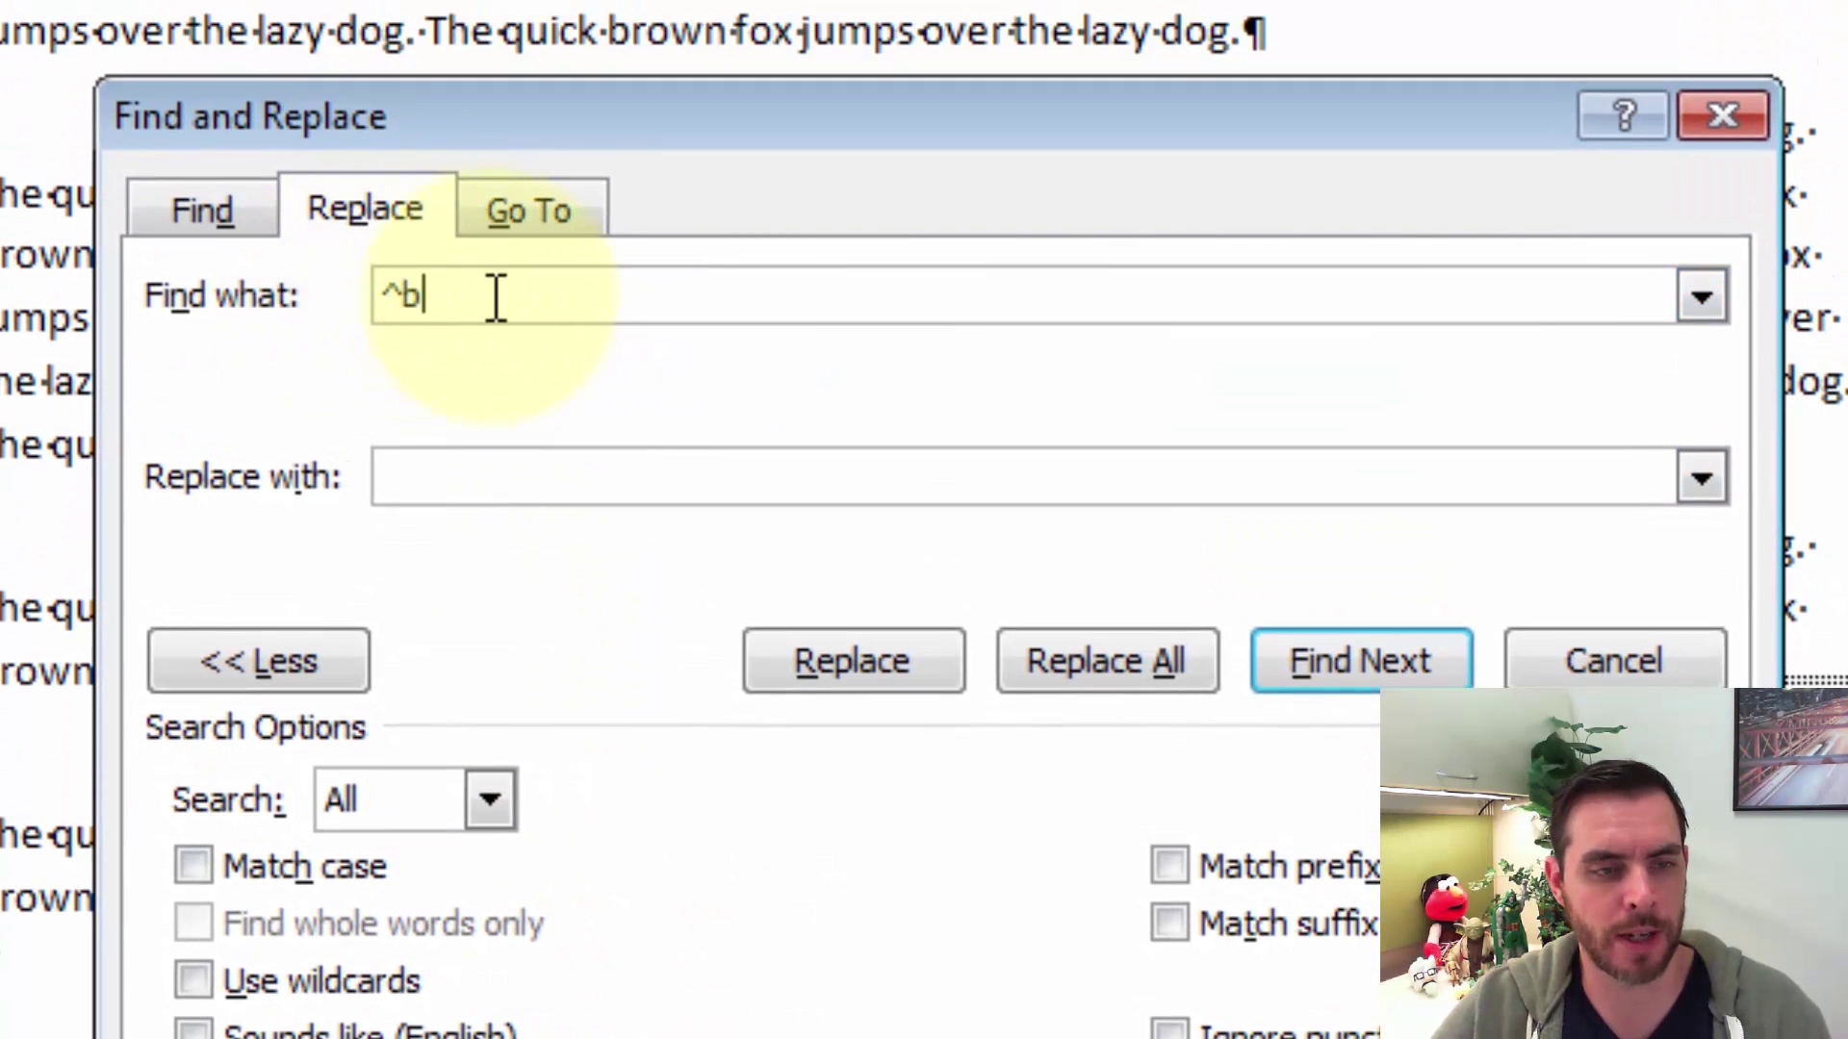
Replace All section breaks with an empty replacement, confirming the 1 replacement made.
{"action": "left_click", "coordinate": [459, 477]}
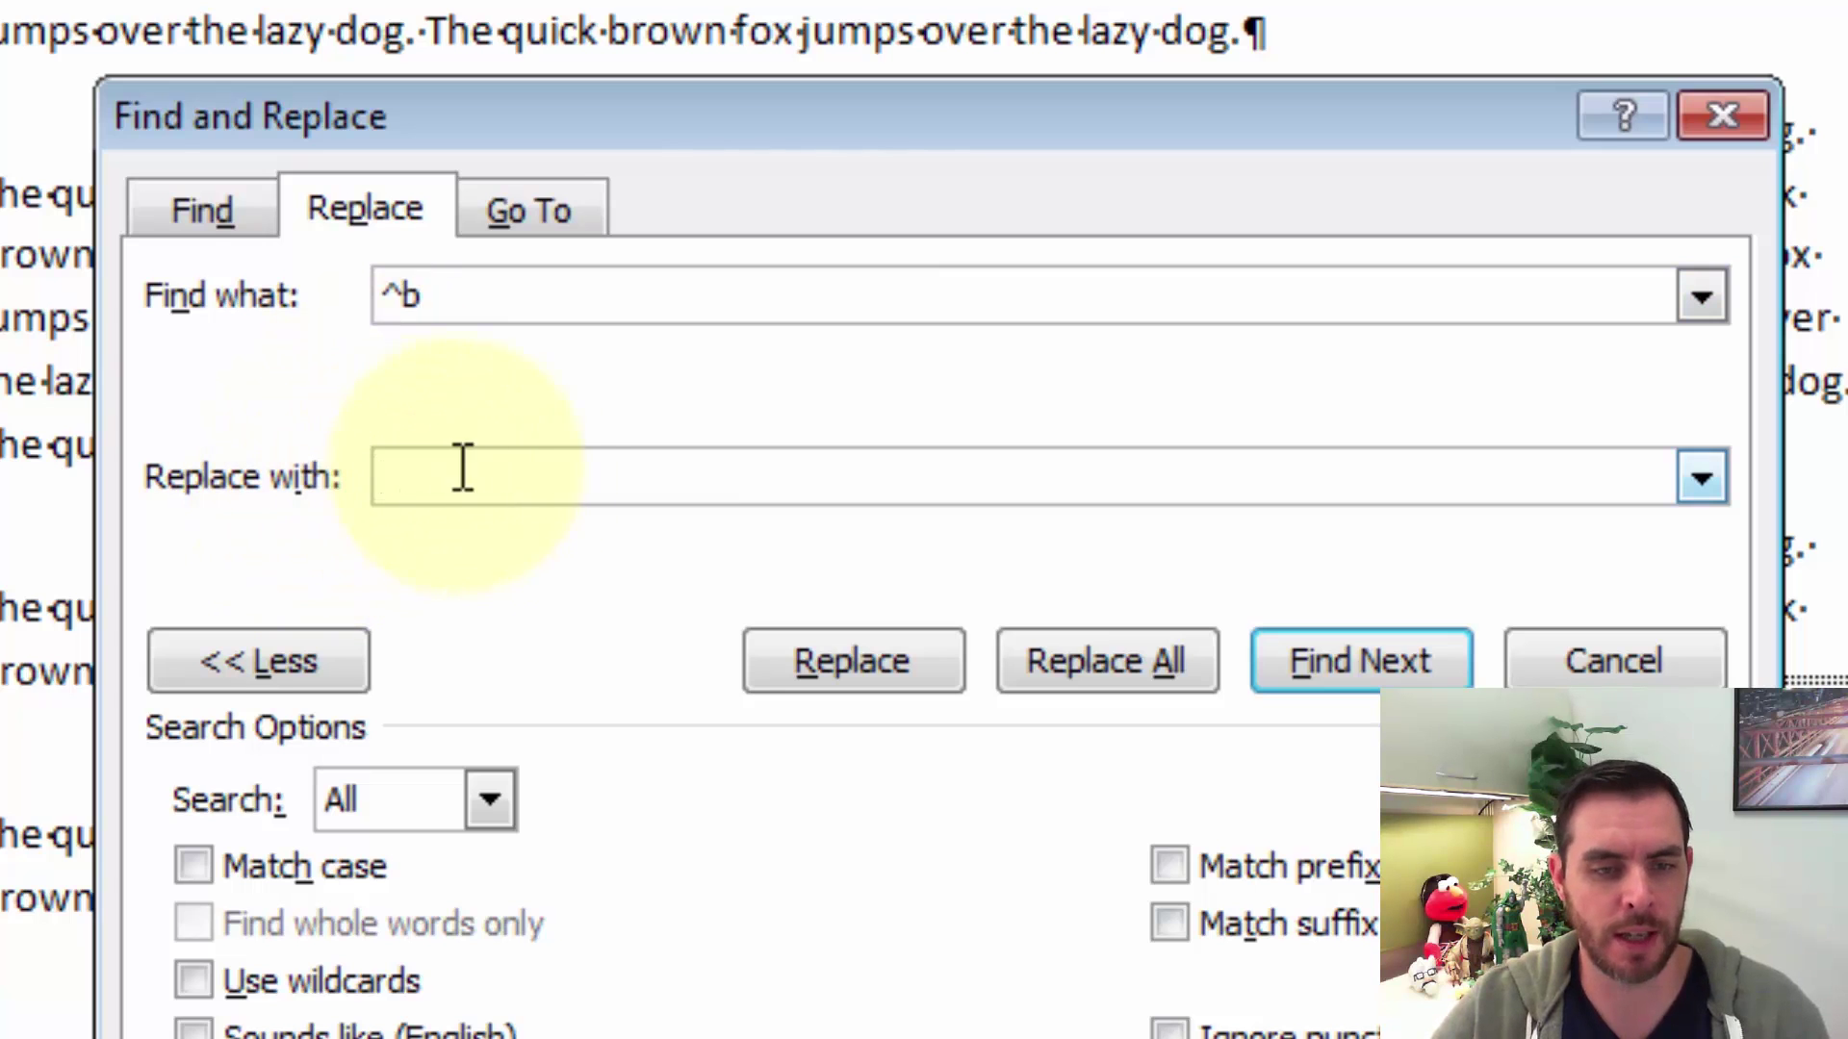
{"action": "left_click", "coordinate": [1064, 651]}
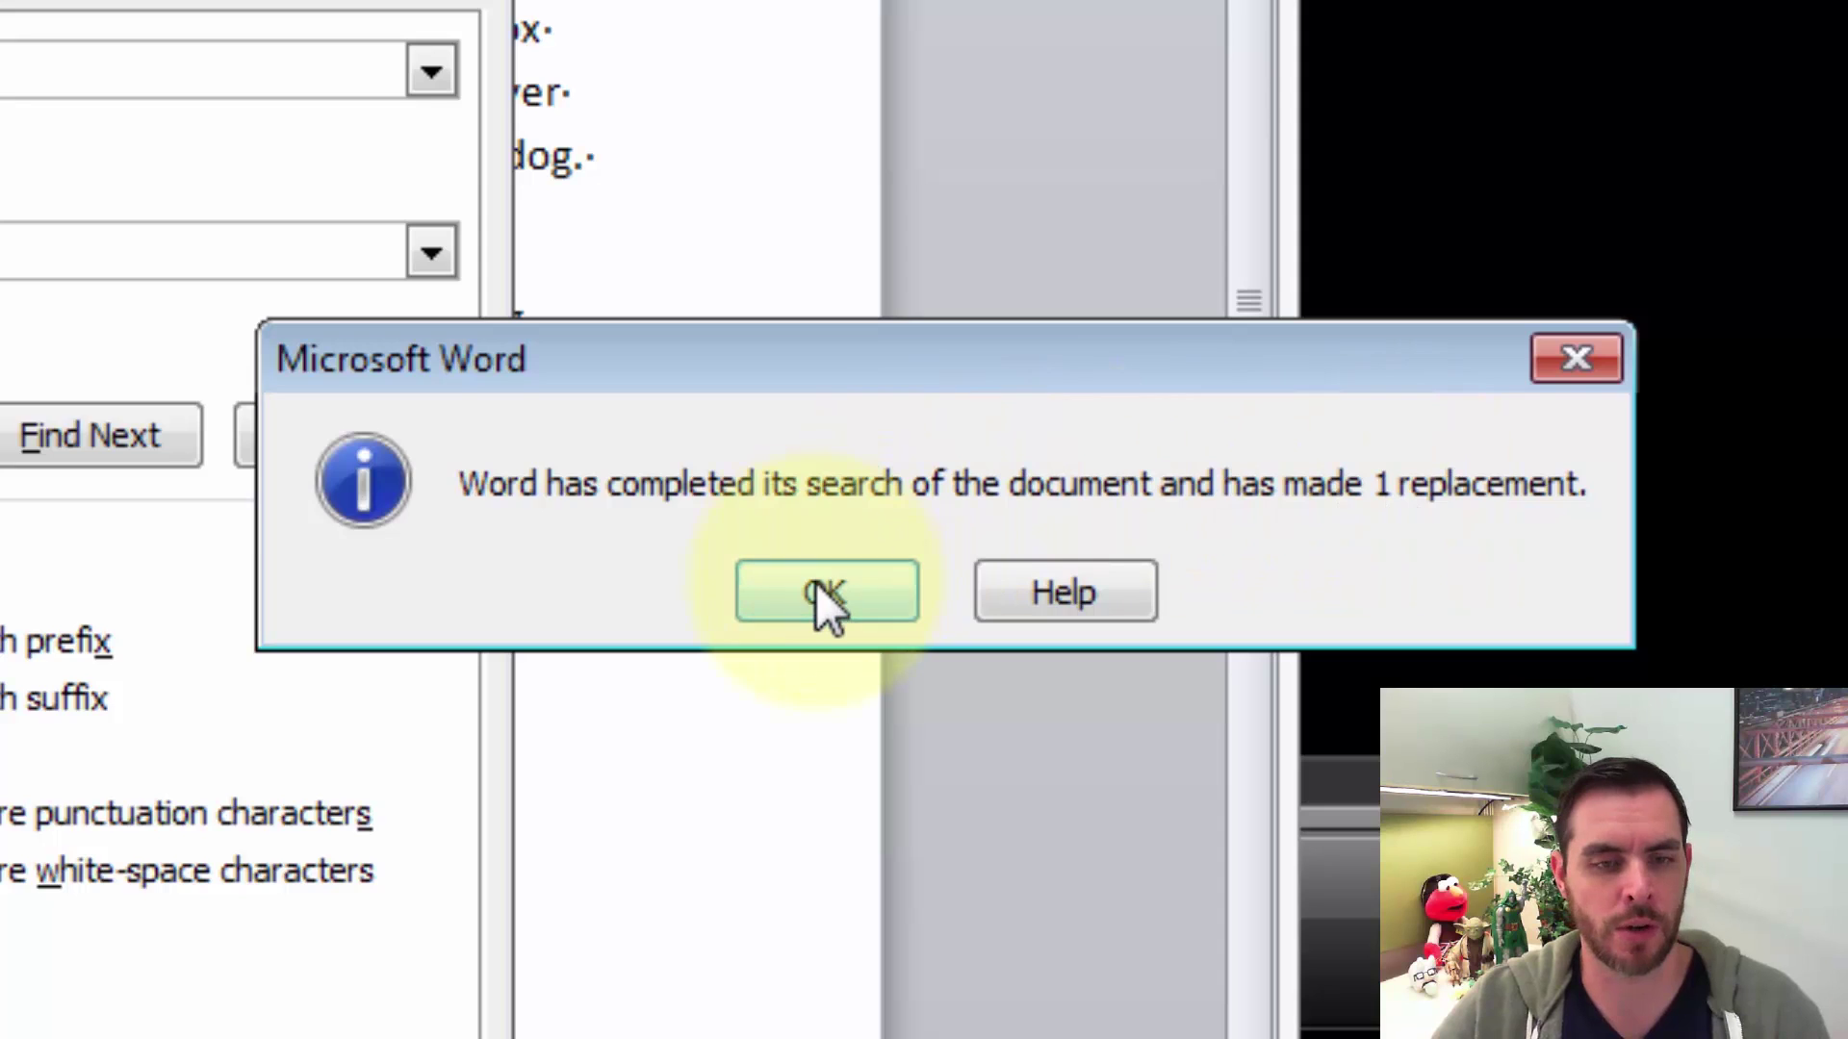
{"action": "left_click", "coordinate": [825, 592]}
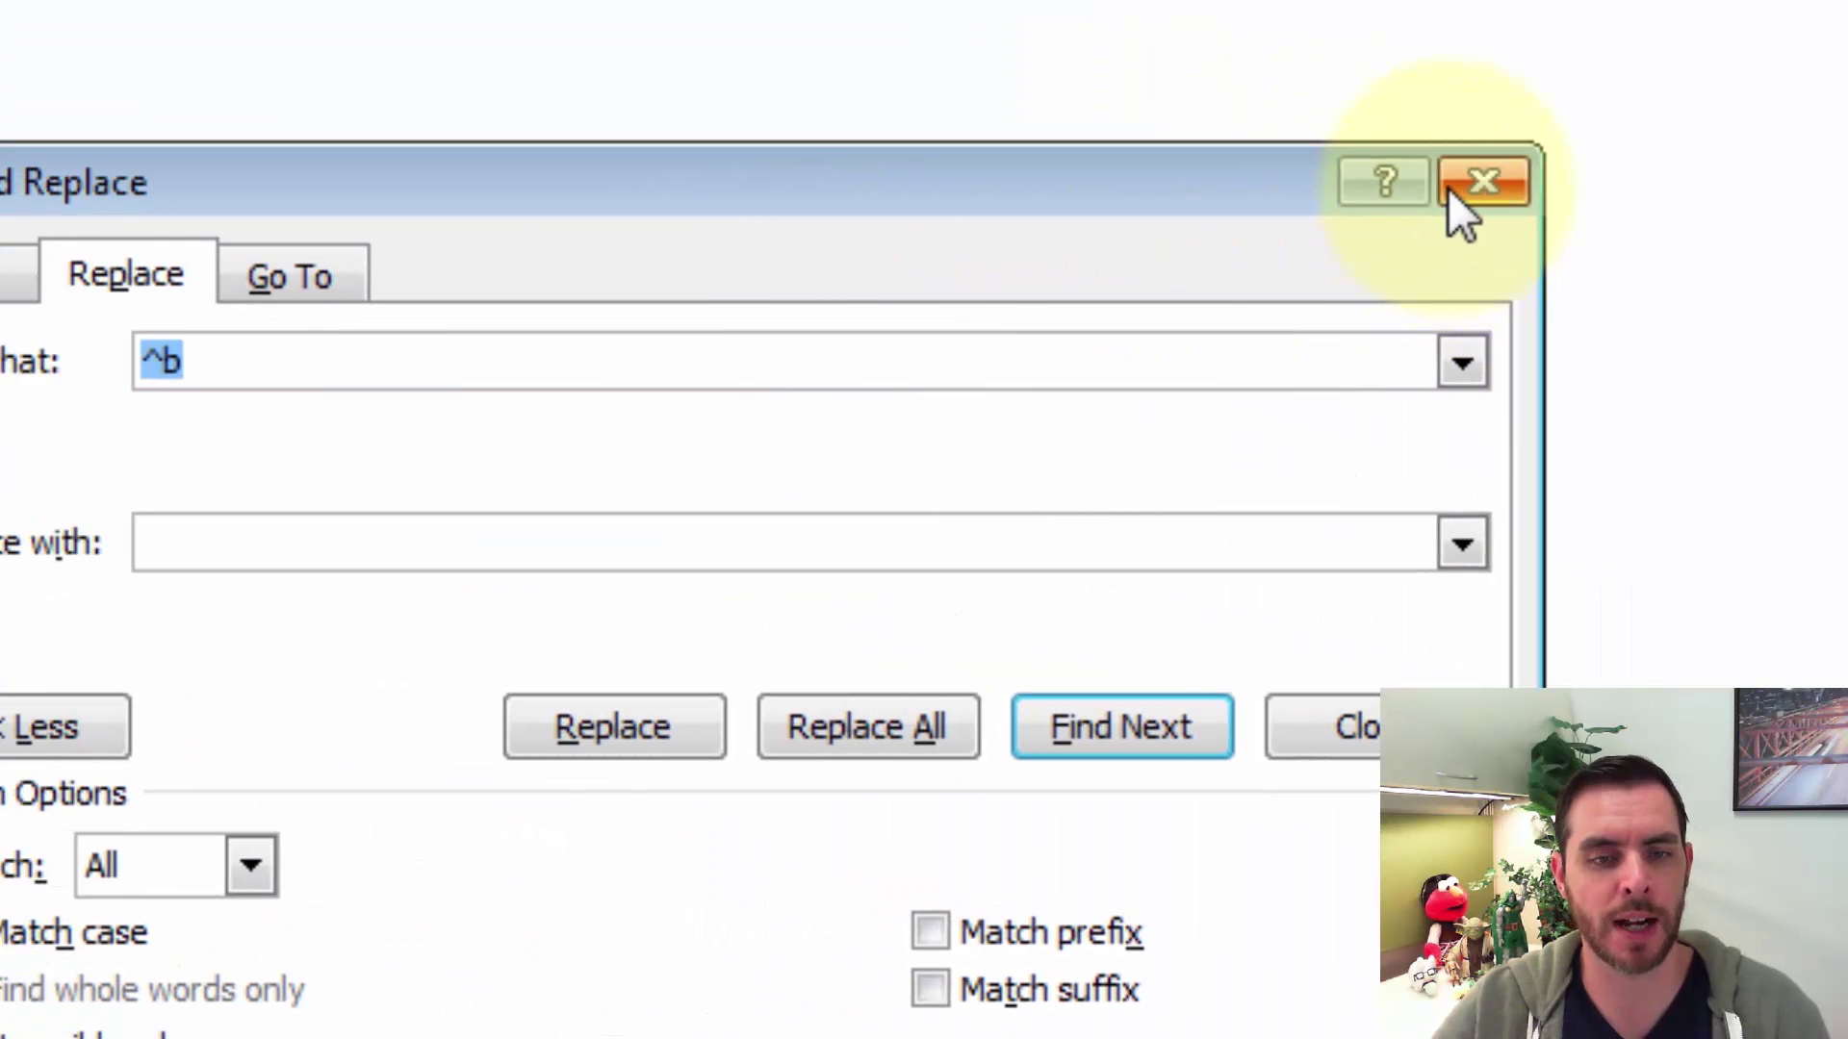